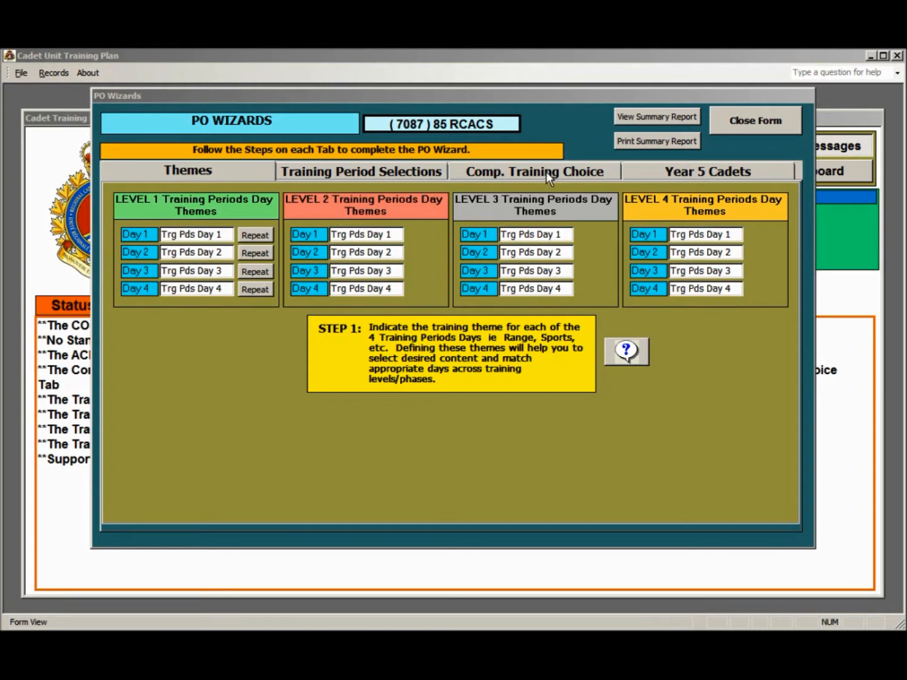
Open the complementary training choice and submit "1 Weekend of Participating in Nautical Activities" as the complementary weekend type.
left_click(547, 171)
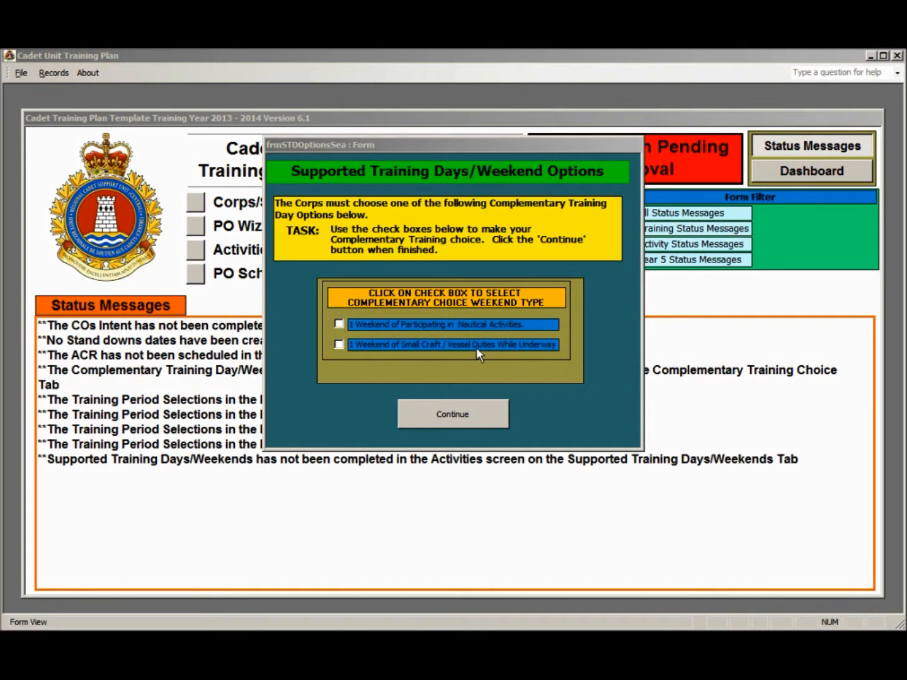
left_click(343, 322)
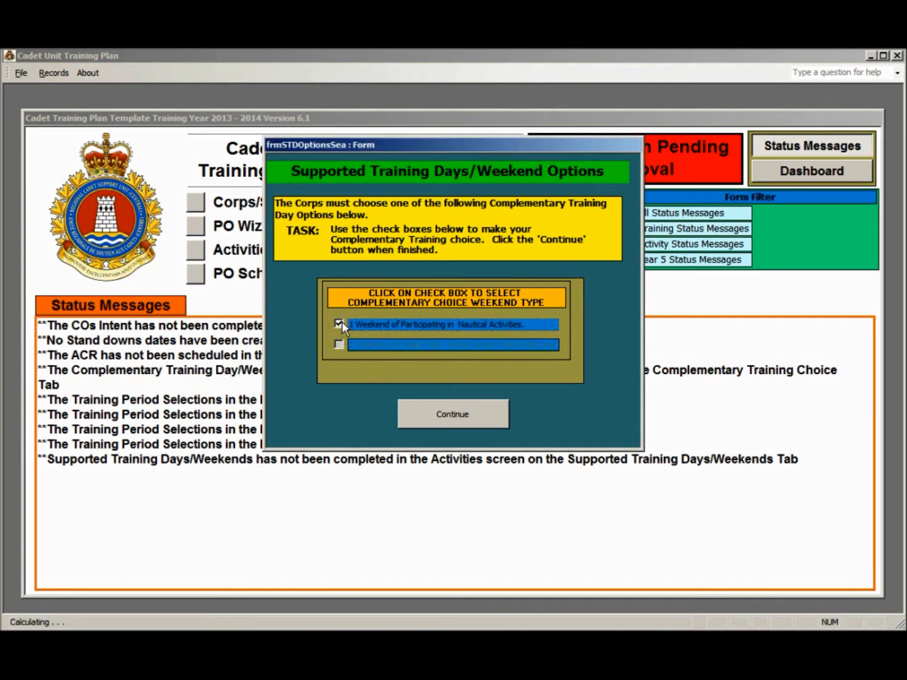
left_click(483, 413)
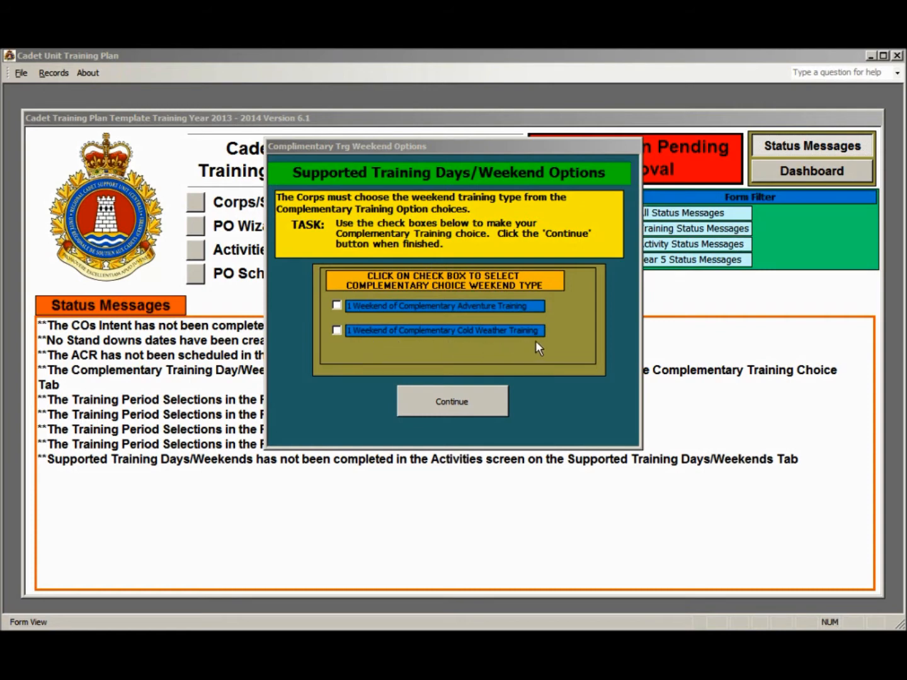
Submit one weekend of Complementary Adventure Training in its options form and one weekend of Complementary Field Training in the squadron's form.
left_click(337, 305)
left_click(469, 404)
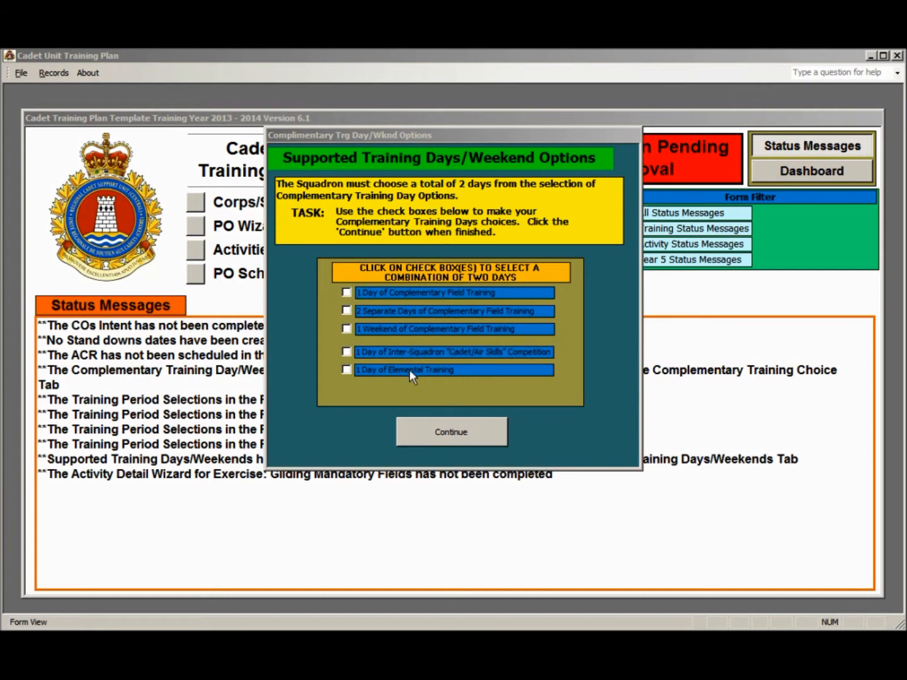
left_click(346, 328)
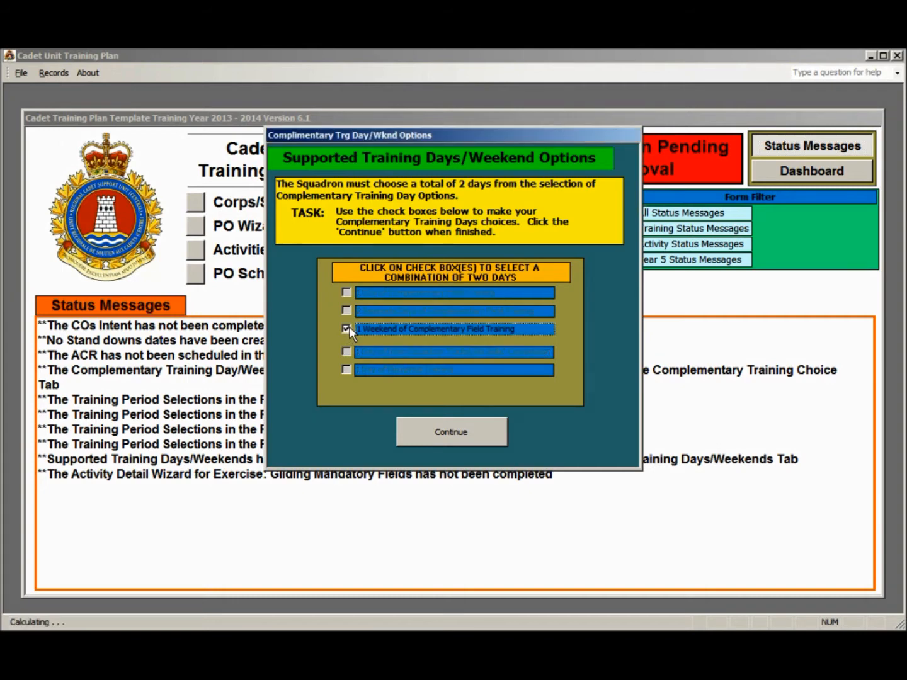
left_click(451, 433)
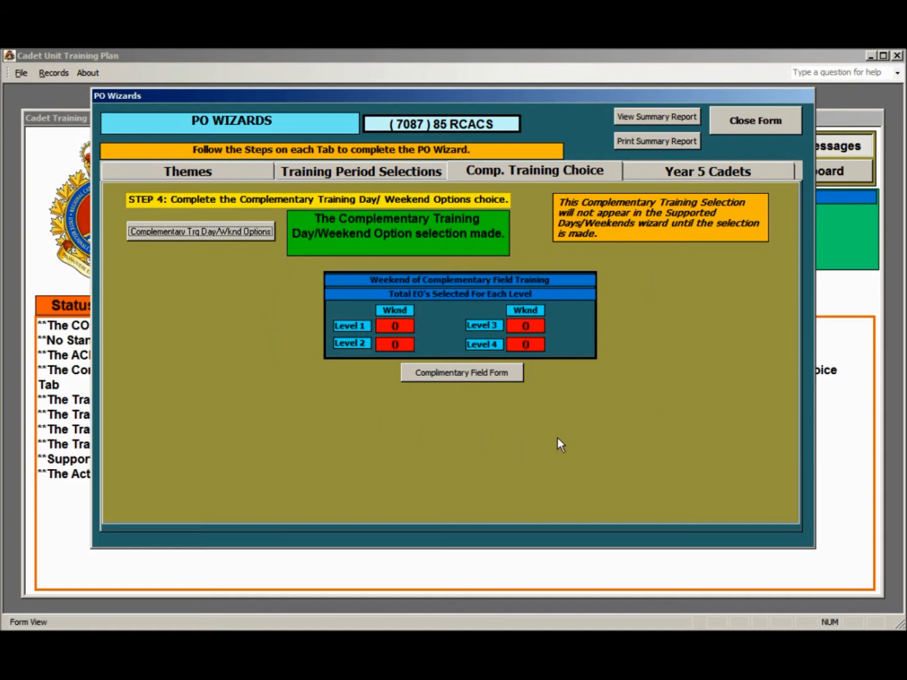
In the Complimentary Field Form, filter to Level One and select all its EOs, 190.01 through 190.06.
left_click(457, 375)
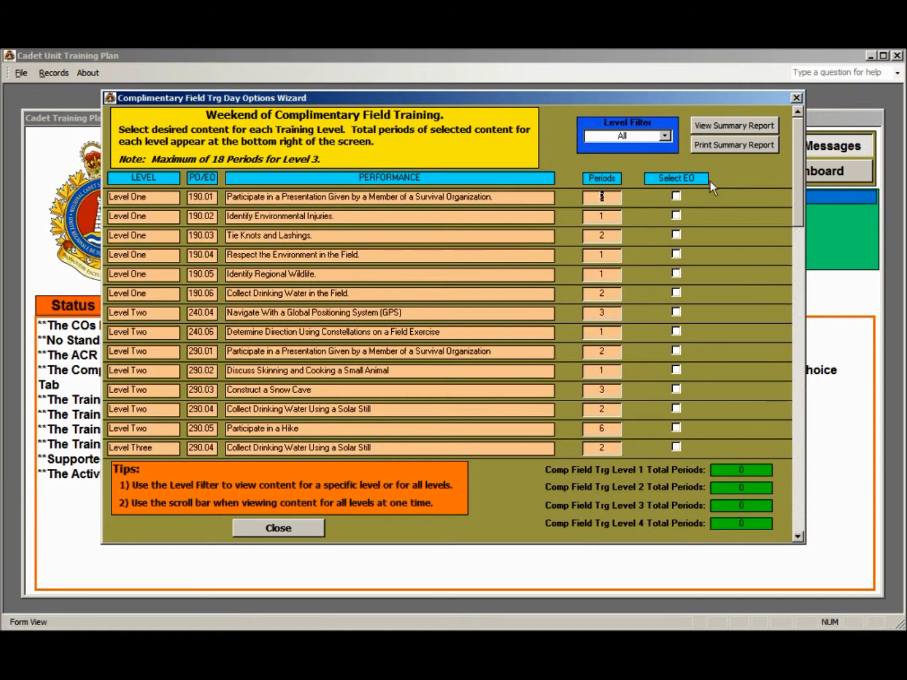
left_click(666, 137)
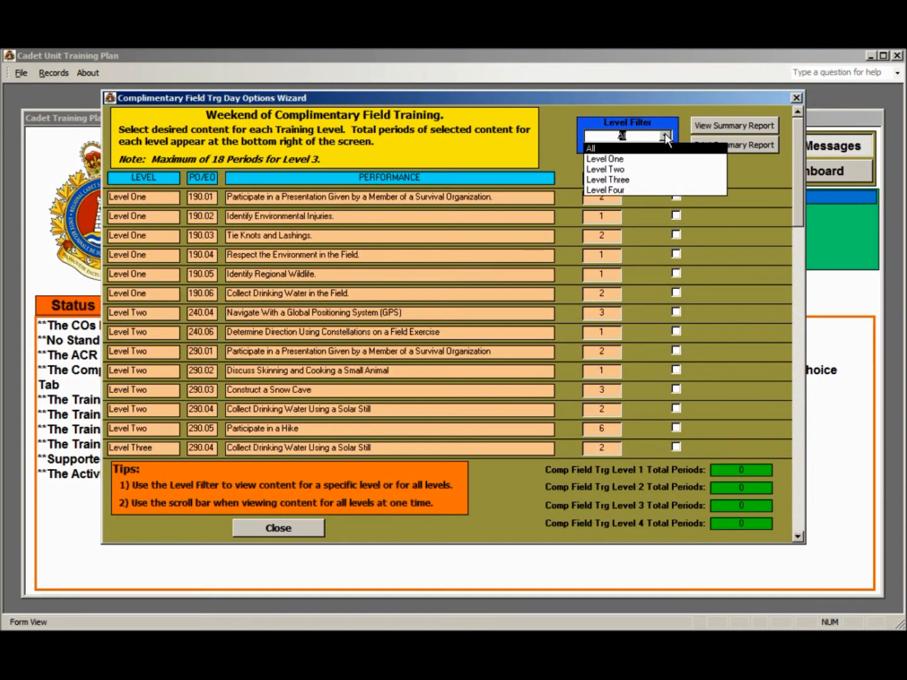
left_click(644, 159)
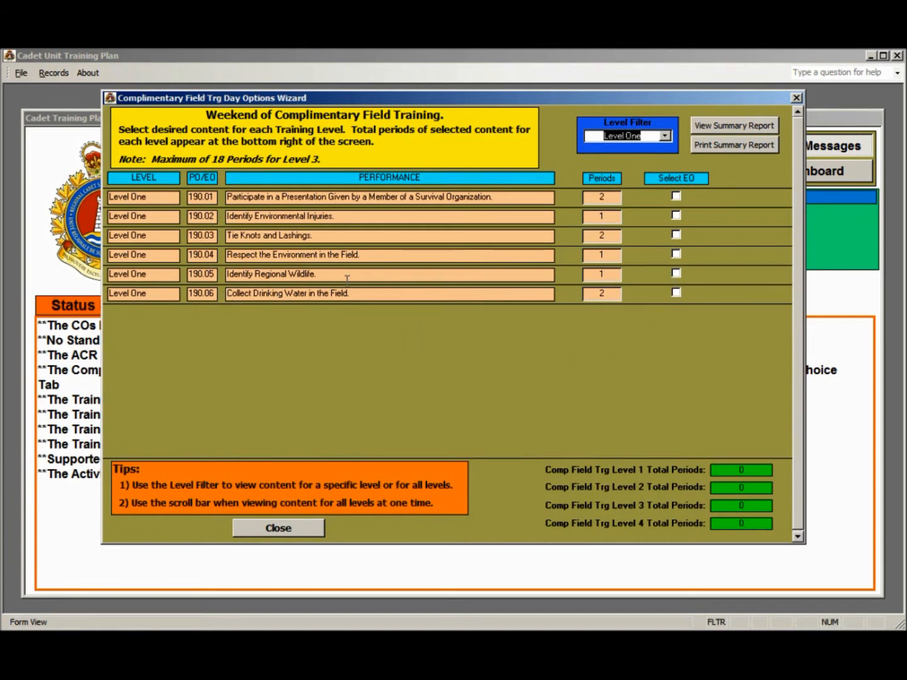
left_click(677, 196)
left_click(677, 216)
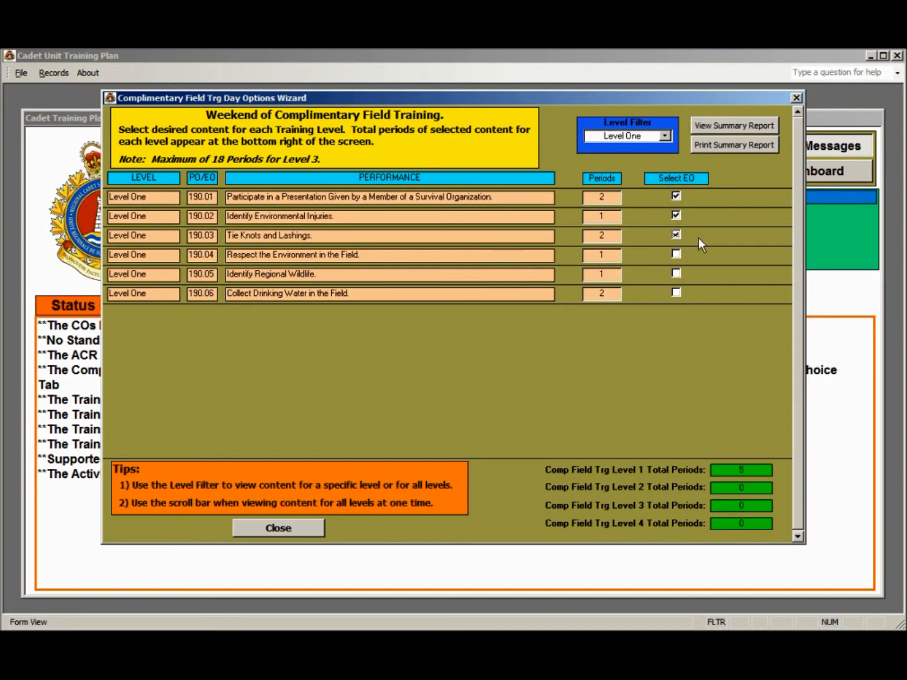
left_click(676, 254)
left_click(676, 274)
Filter to Level Two and select every EO except 290.03 Construct a Snow Cave.
left_click(664, 136)
left_click(607, 169)
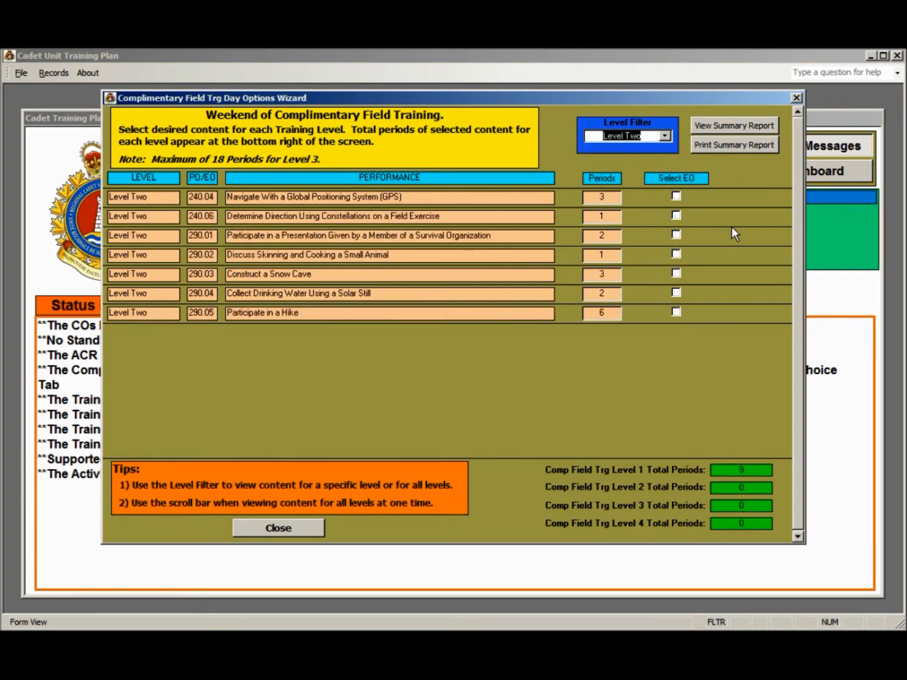
left_click(677, 196)
left_click(677, 217)
left_click(677, 235)
left_click(676, 254)
left_click(676, 293)
left_click(677, 312)
Filter to Level Three and select EO 290.04 and EOs 390.01 through 390.08.
left_click(665, 136)
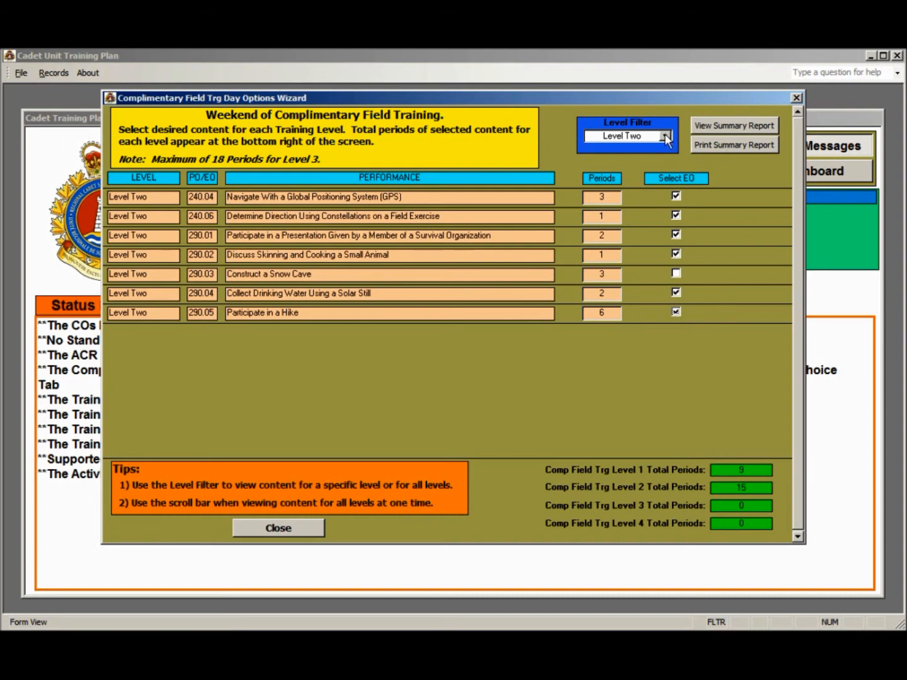
left_click(626, 179)
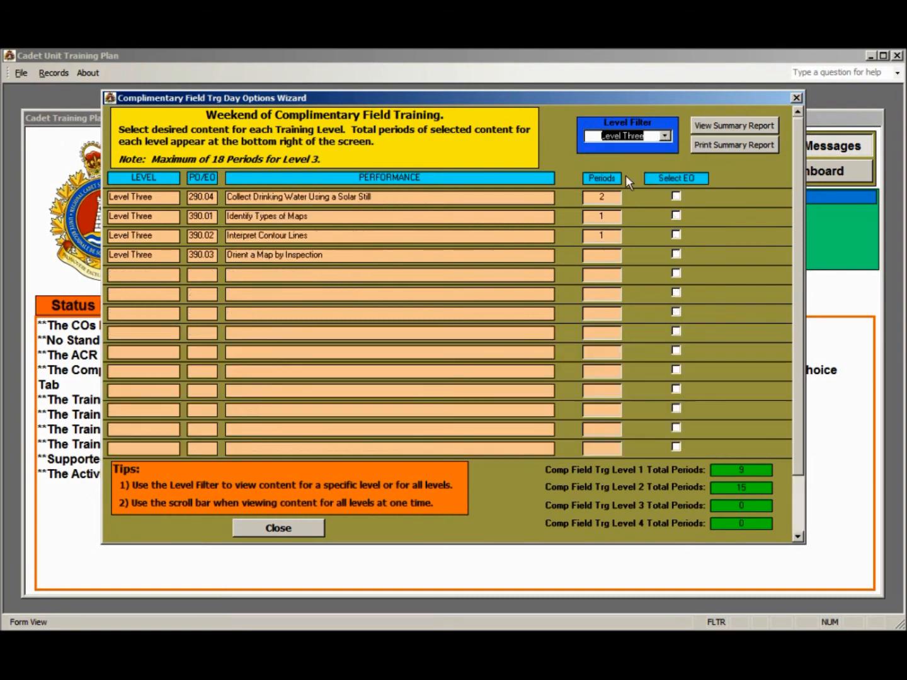
left_click(679, 195)
left_click(676, 216)
left_click(676, 235)
left_click(678, 254)
left_click(676, 274)
left_click(677, 293)
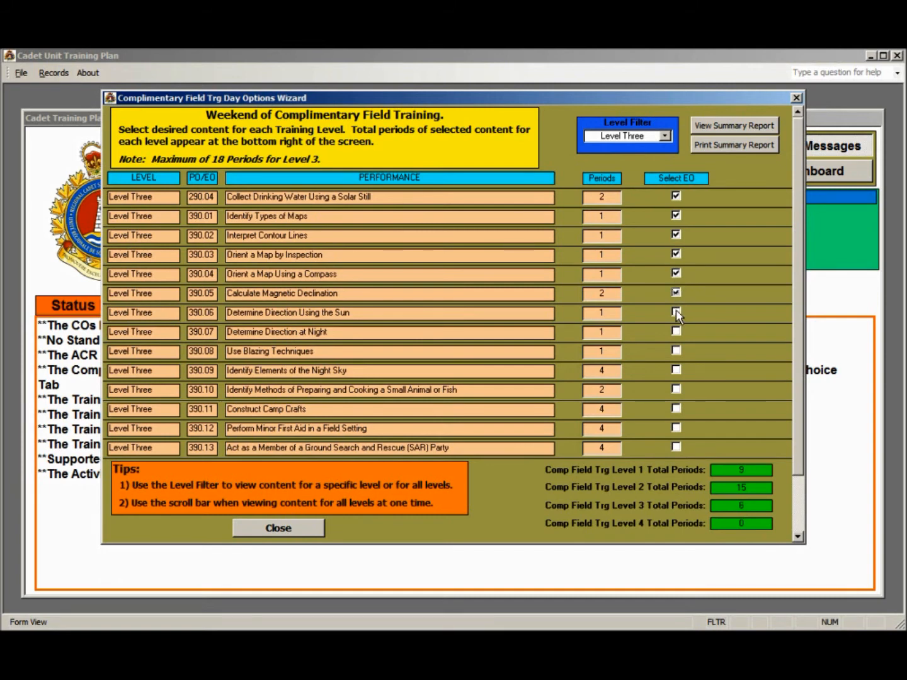
left_click(676, 312)
left_click(676, 332)
left_click(676, 351)
Filter to Level Four, select EOs 390.01 through 390.09, and close the field training form.
left_click(663, 137)
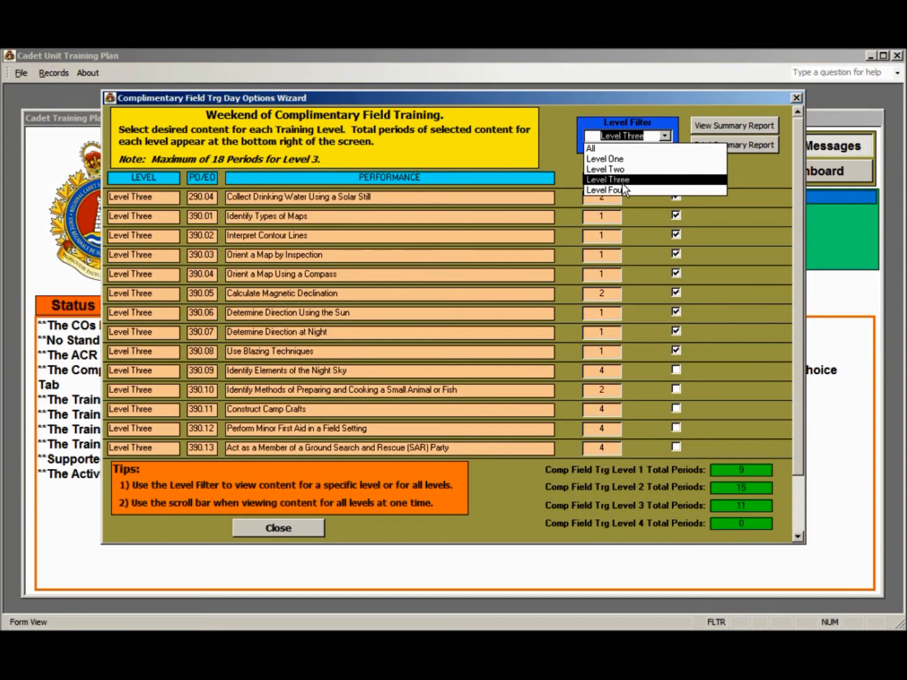
left_click(649, 191)
left_click(676, 197)
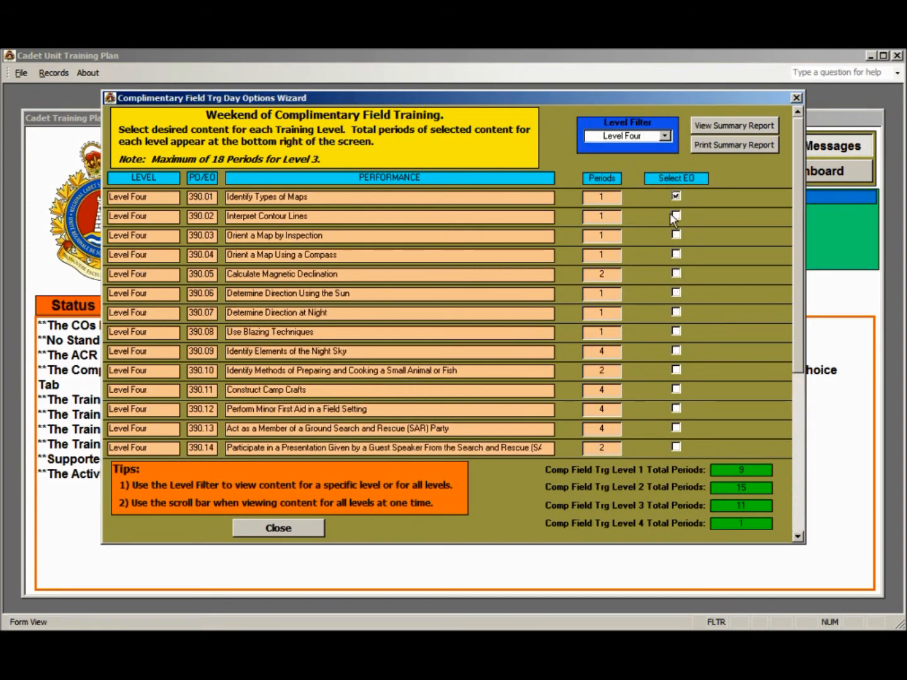
left_click(676, 236)
left_click(676, 254)
left_click(677, 273)
left_click(676, 292)
left_click(676, 312)
left_click(677, 331)
left_click(677, 351)
left_click(286, 526)
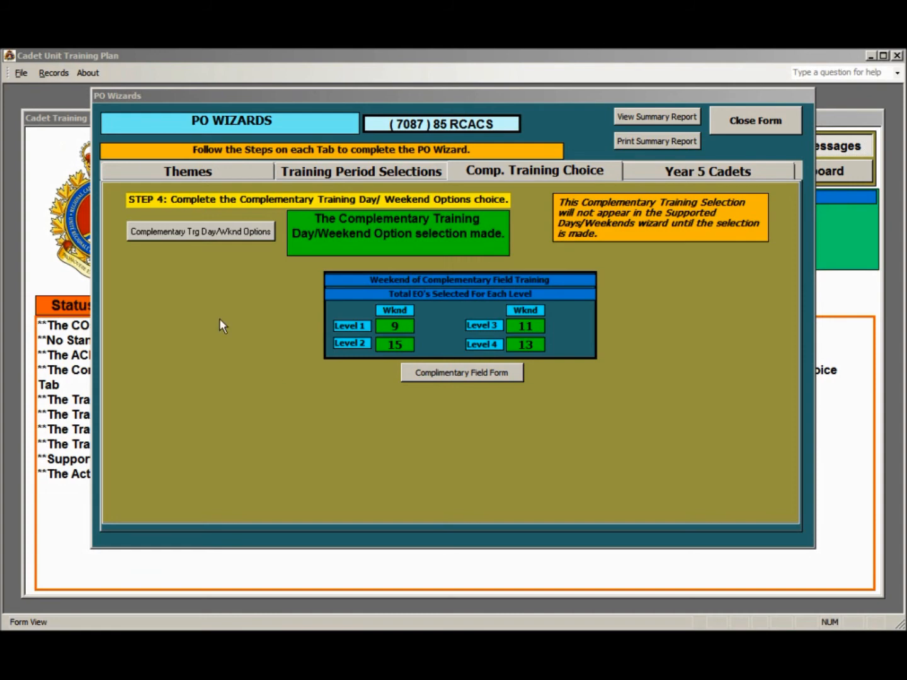
Set the Level 1 themes for Days 1 to 4 to Fall Sports, Spring Sports, Poppy Sales and Remembrance Day.
left_click(203, 177)
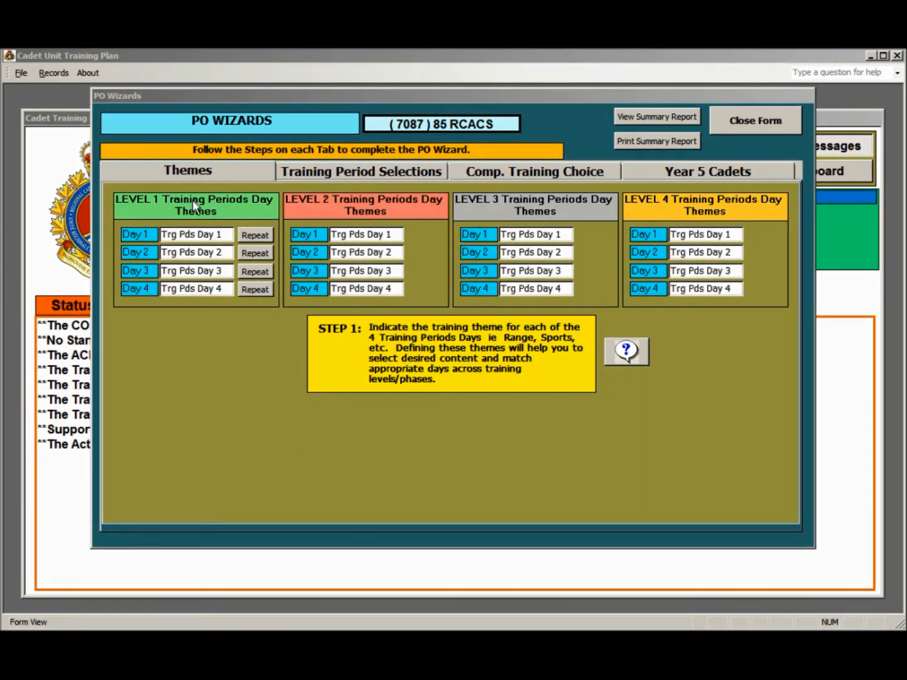
left_click(165, 235)
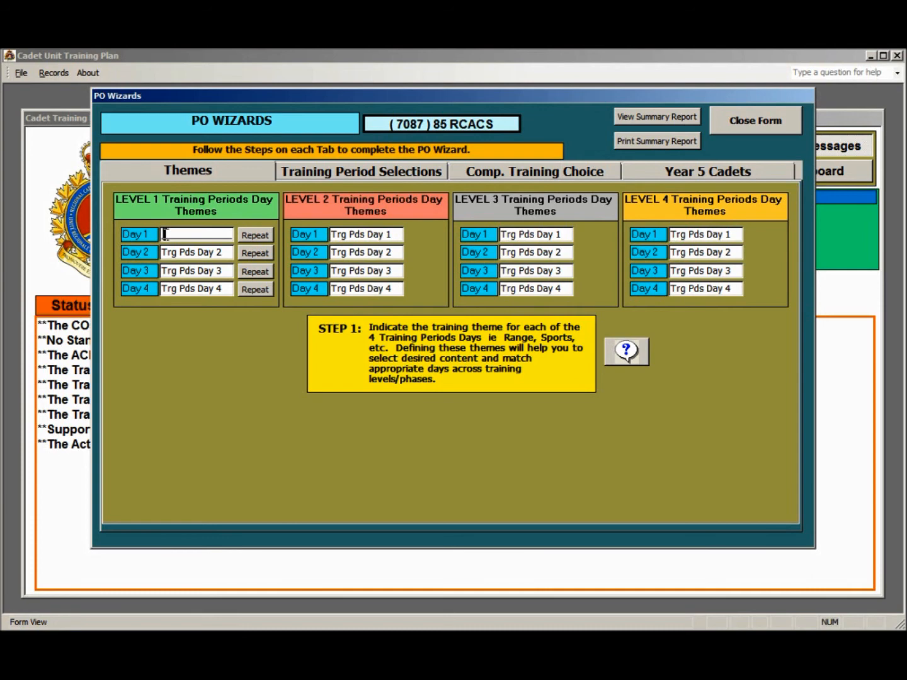
type("Ra")
type("ll ")
type("Sports")
key("Tab")
type("Spring Sports")
key("Tab")
type("Poppy Sales")
key("Tab")
type("Remembranc")
type("e Day")
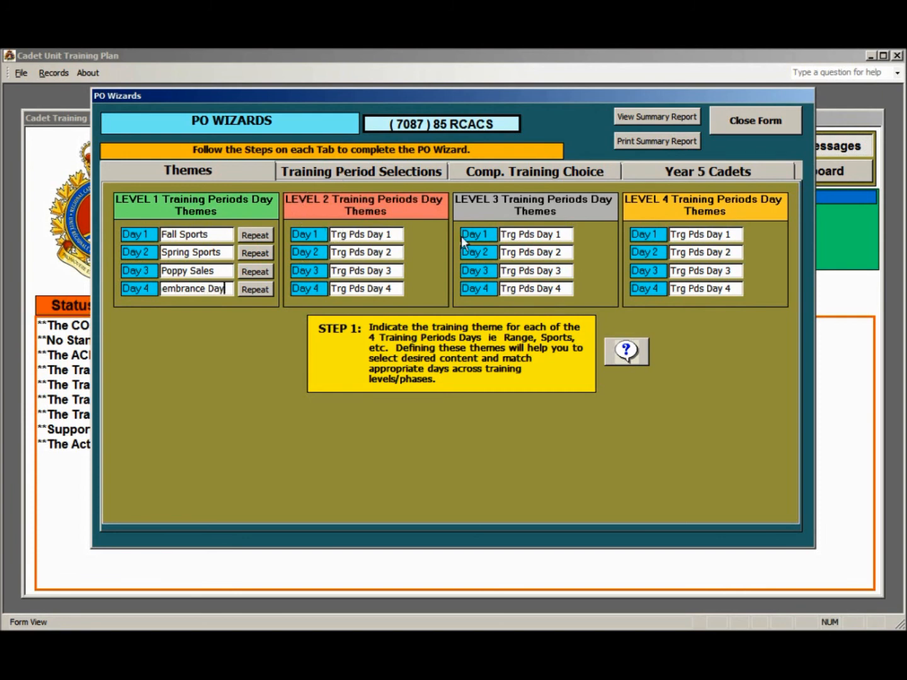
Repeat the Level 1 themes for Days 1 to 4 across Levels 2, 3 and 4.
left_click(334, 234)
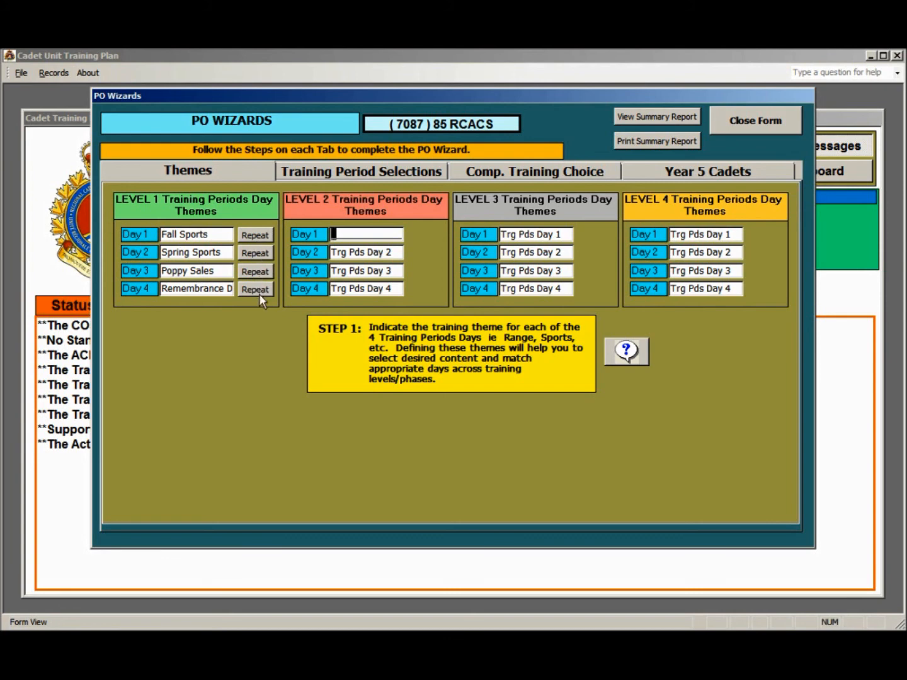
left_click(262, 236)
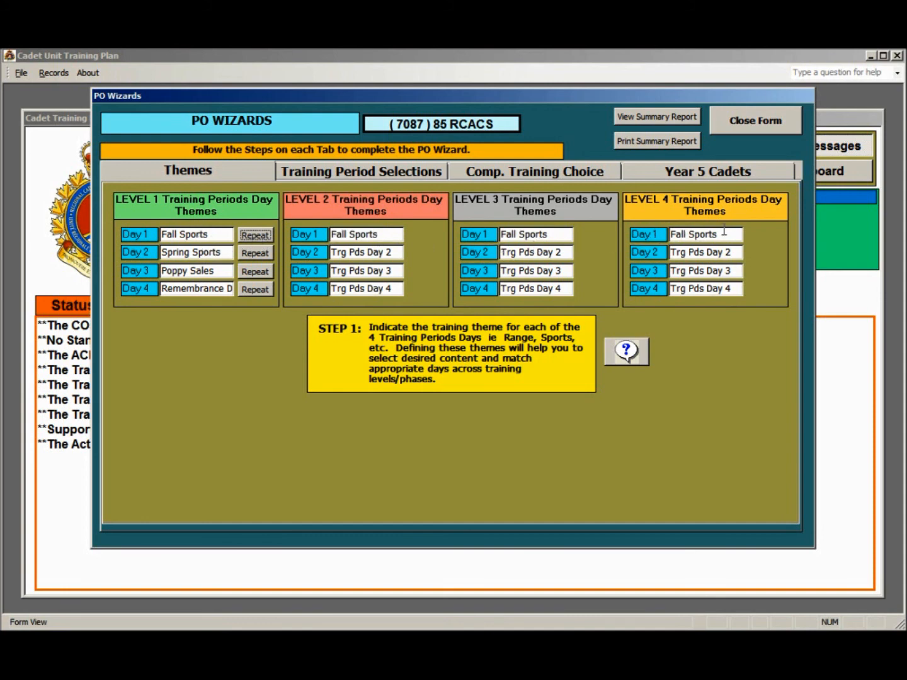
left_click(254, 255)
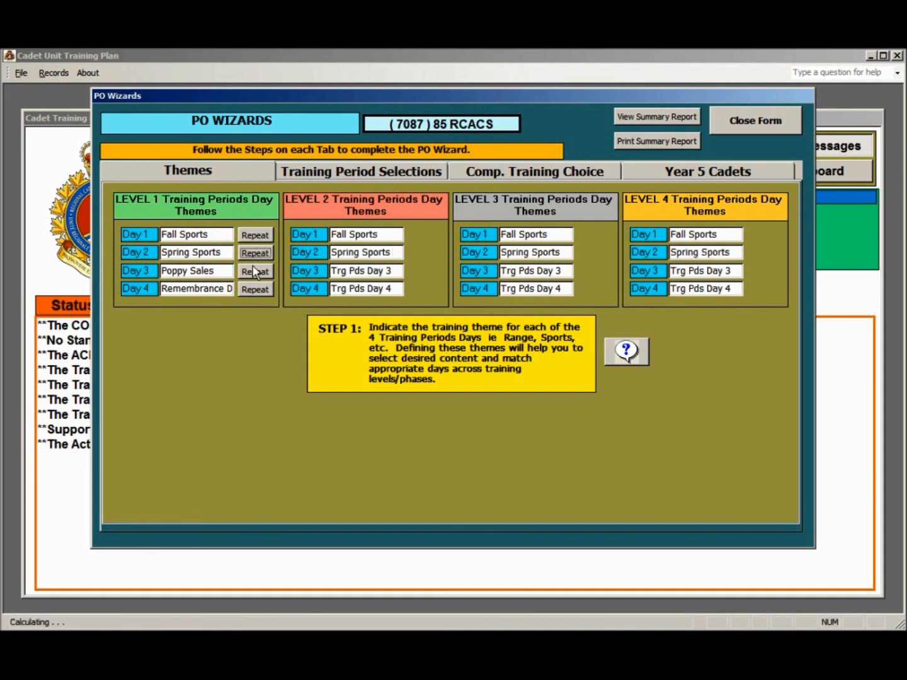
left_click(252, 270)
left_click(255, 287)
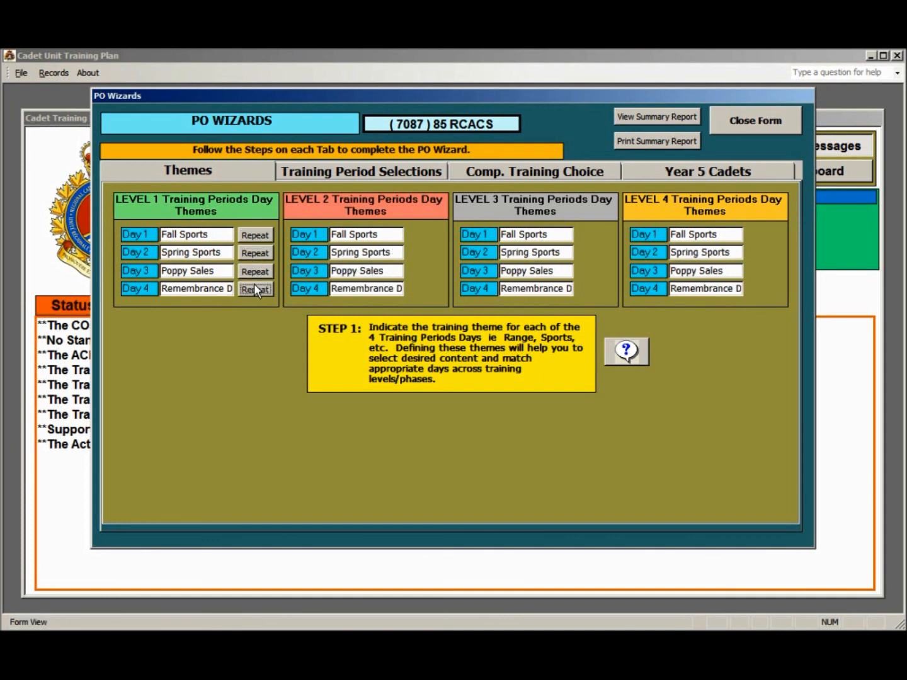